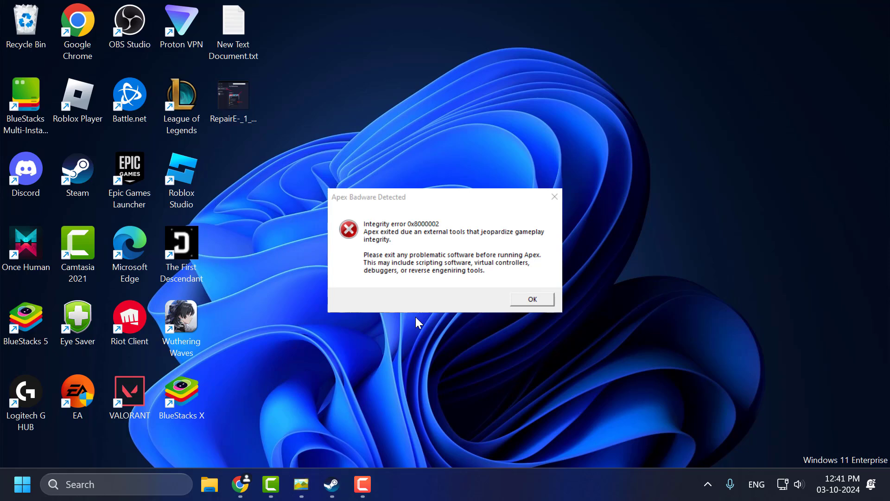
pyautogui.press('Return')
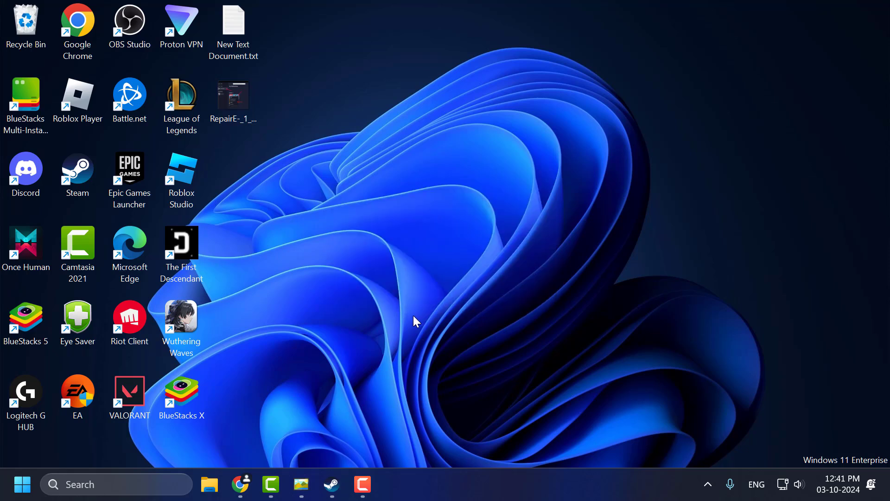
pyautogui.click(167, 483)
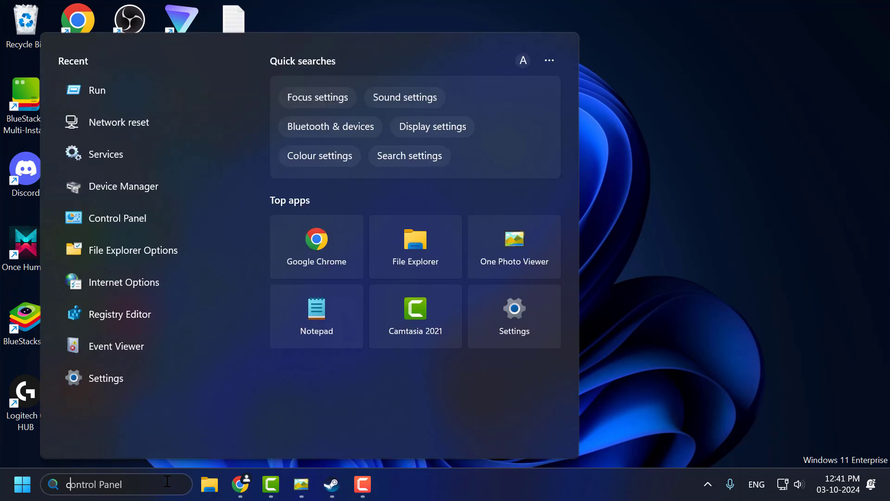
pyautogui.write('control Panel')
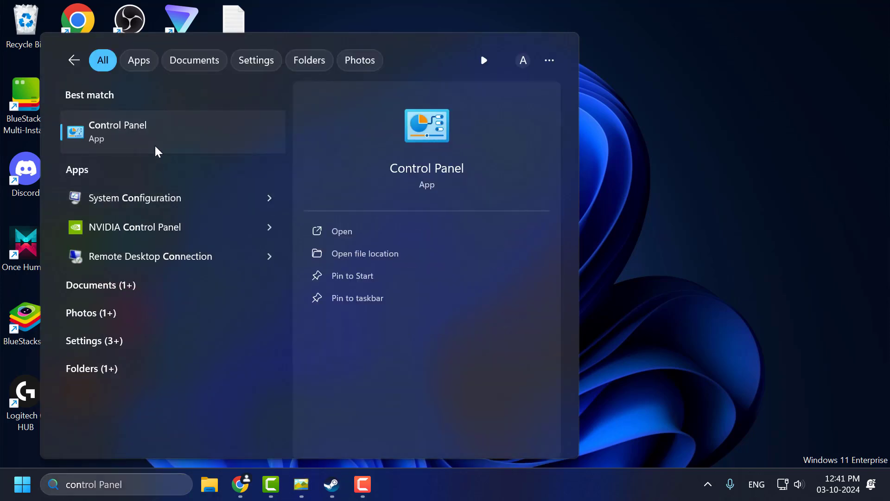
pyautogui.click(156, 148)
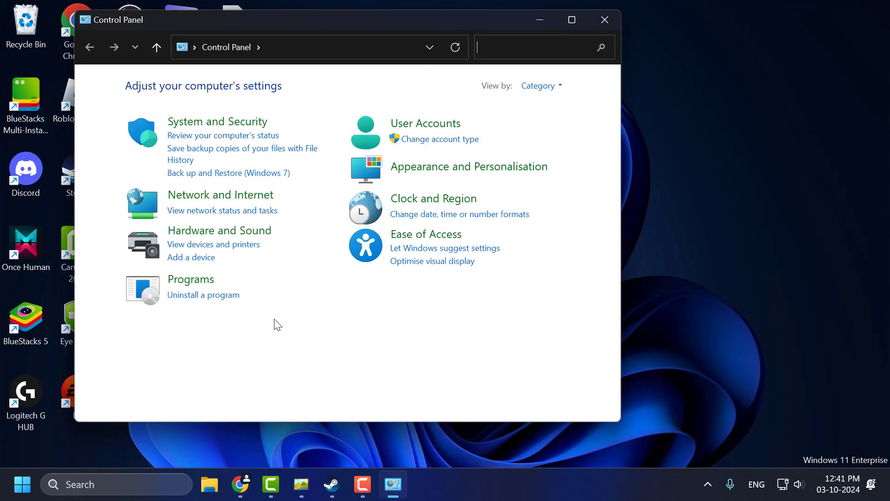
pyautogui.click(214, 297)
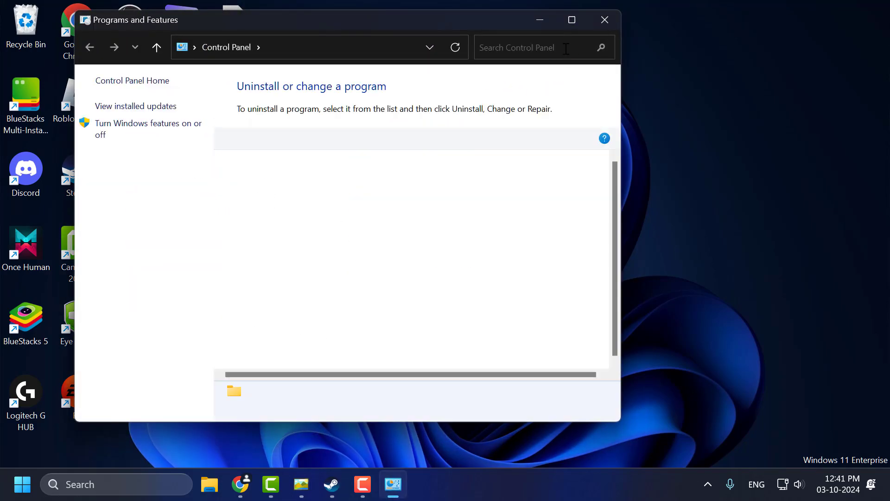
pyautogui.click(572, 20)
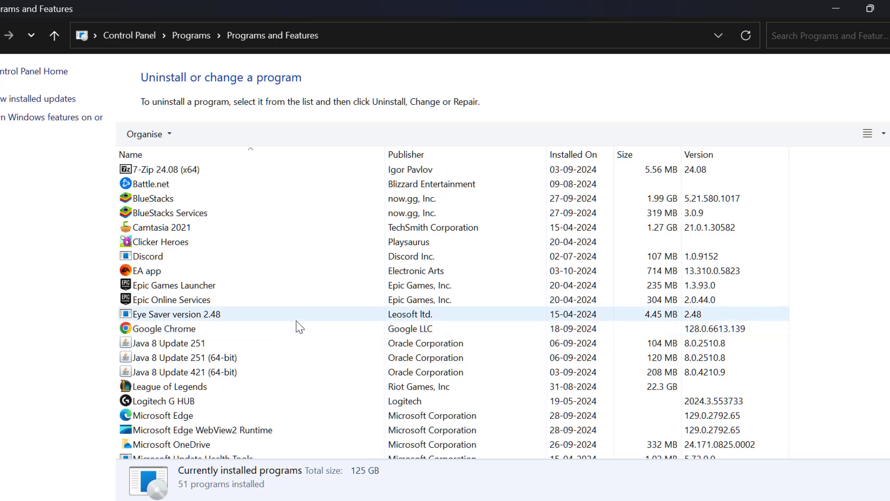
pyautogui.click(235, 299)
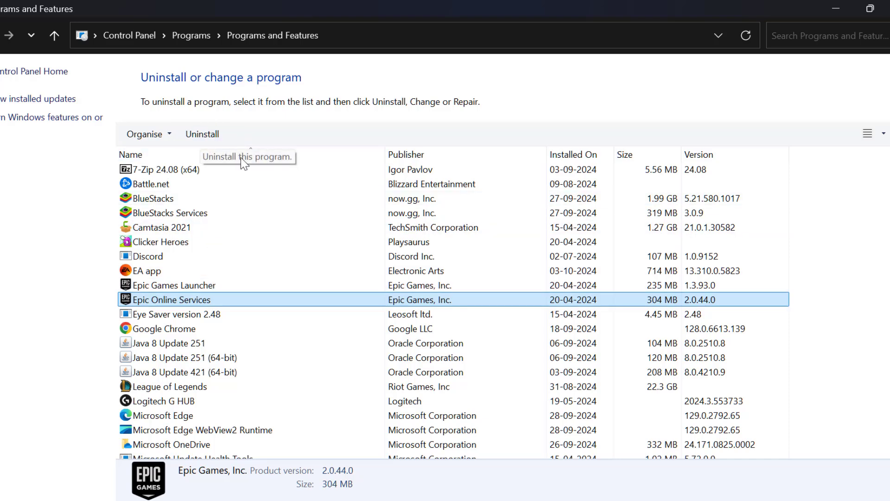
pyautogui.scroll(-3, 278, 270)
pyautogui.scroll(-2, 286, 277)
pyautogui.scroll(-5, 286, 277)
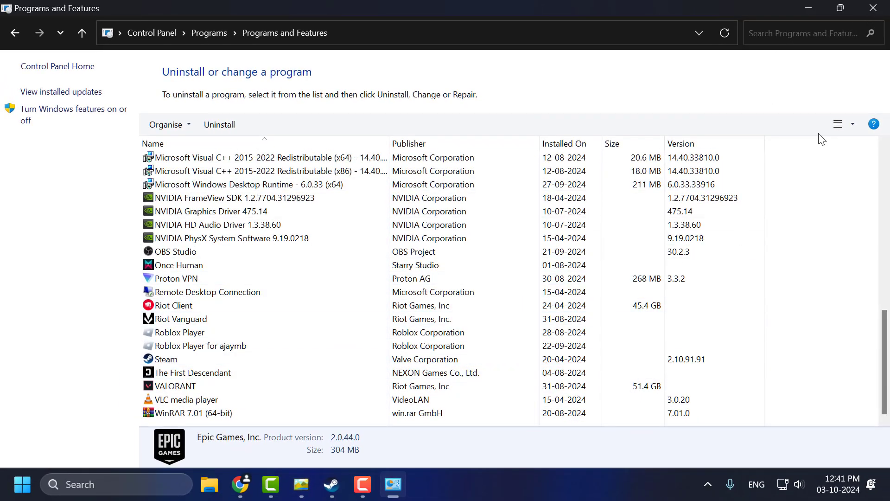
pyautogui.click(873, 8)
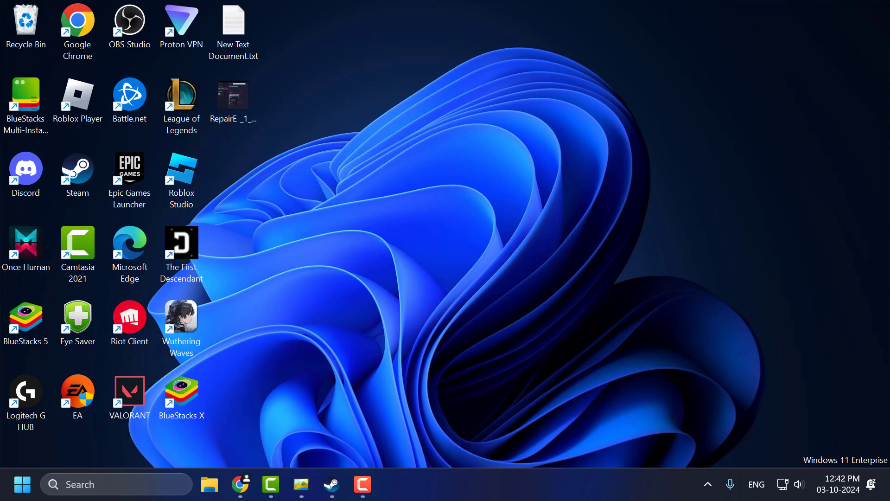
# Step: Exit the NVIDIA app from its icon among the hidden notification-area icons
pyautogui.click(708, 484)
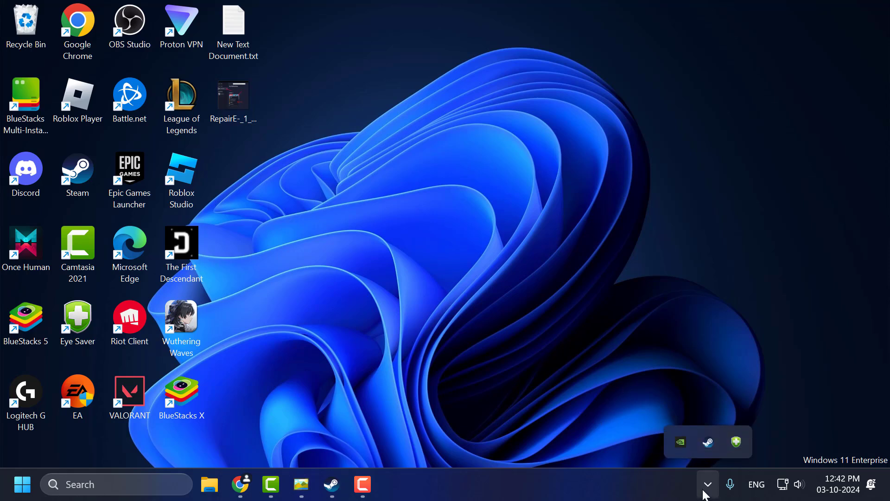
pyautogui.rightClick(678, 446)
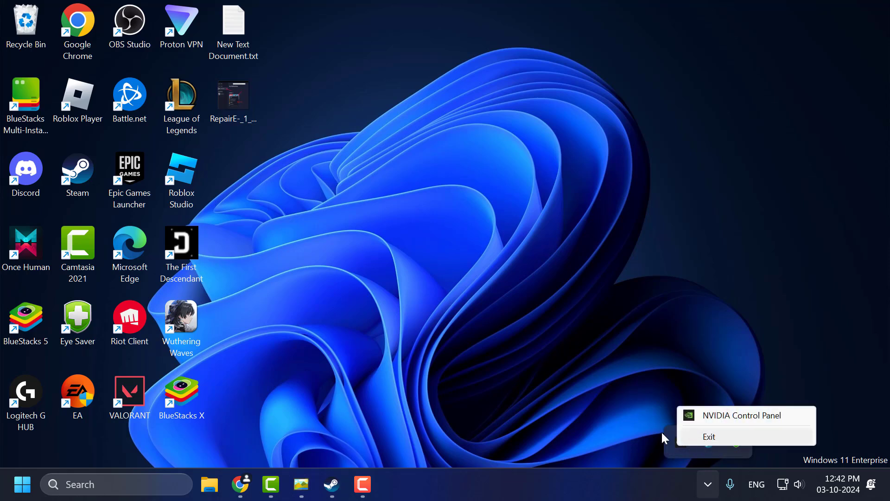
pyautogui.click(630, 352)
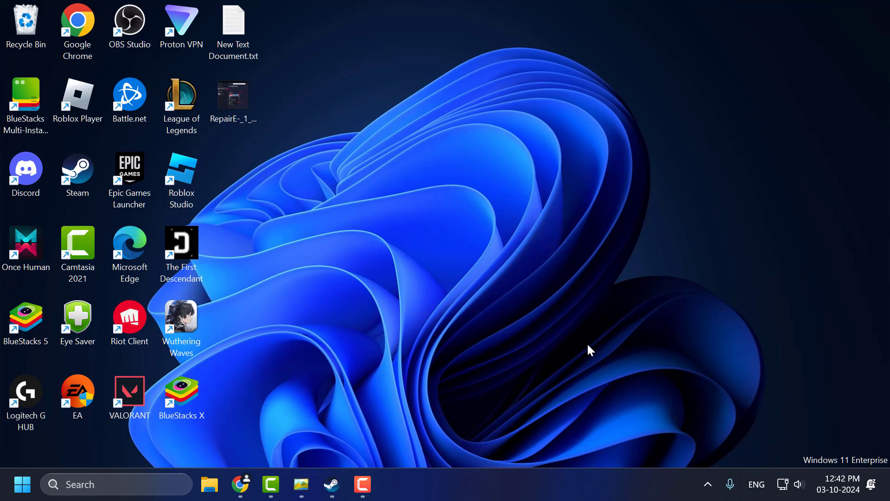
# Step: Open File Explorer at C:\Program Files (x86)
pyautogui.click(210, 484)
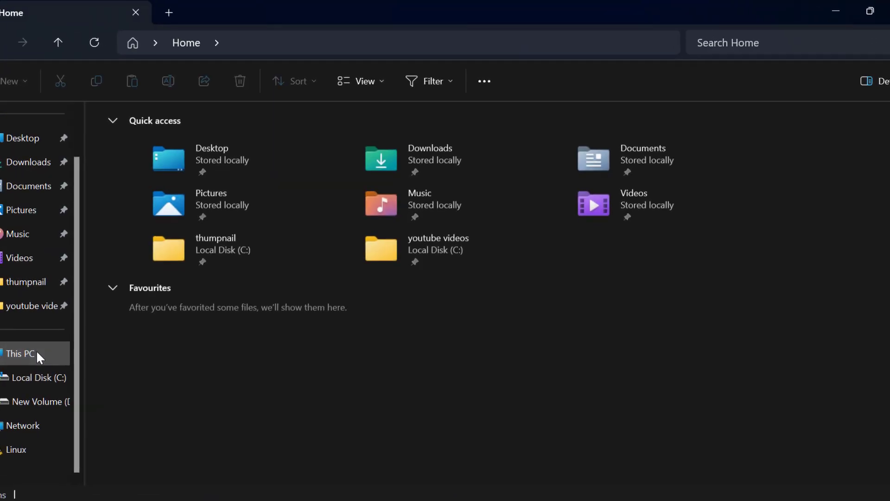
pyautogui.click(33, 343)
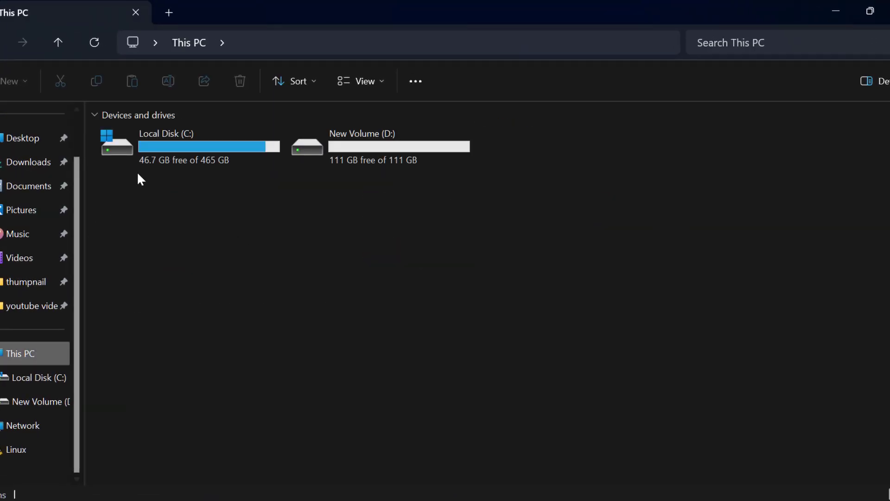
pyautogui.doubleClick(149, 151)
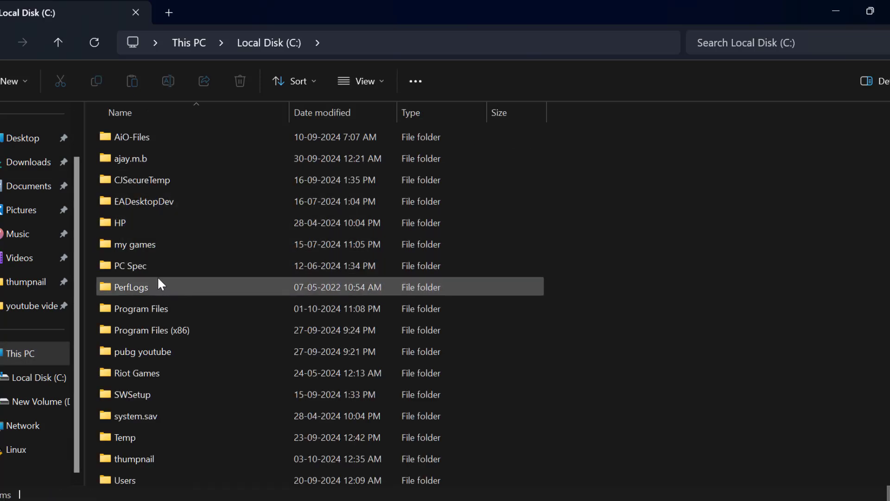
pyautogui.click(143, 327)
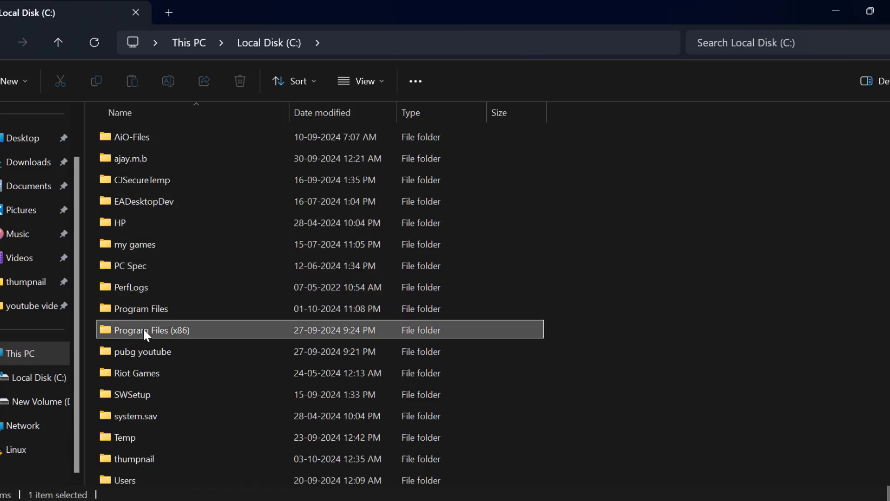
pyautogui.doubleClick(196, 327)
pyautogui.click(188, 278)
# Step: Go into Steam\steamapps\common\Apex
pyautogui.write('steam')
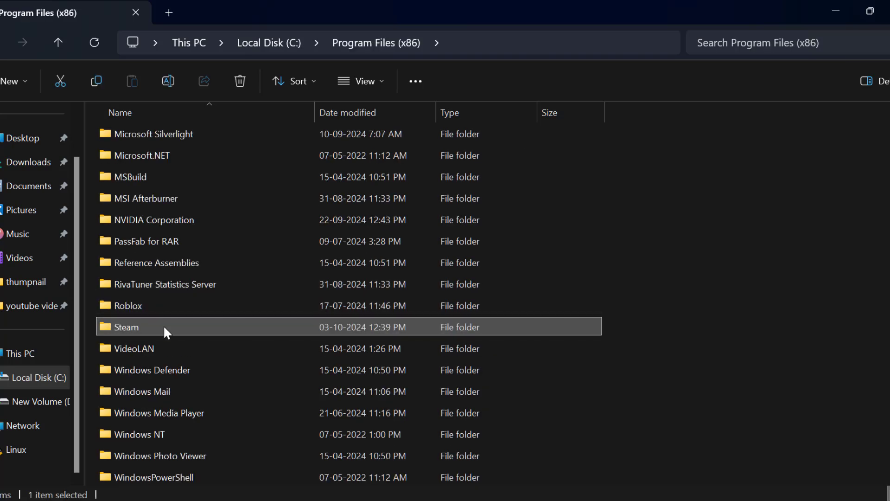
pyautogui.doubleClick(164, 324)
pyautogui.write('s')
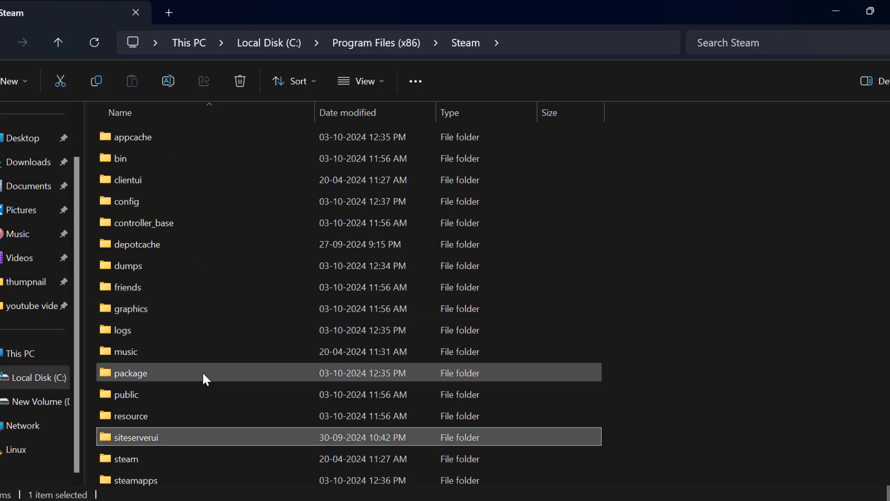
pyautogui.scroll(-1, 203, 372)
pyautogui.doubleClick(196, 434)
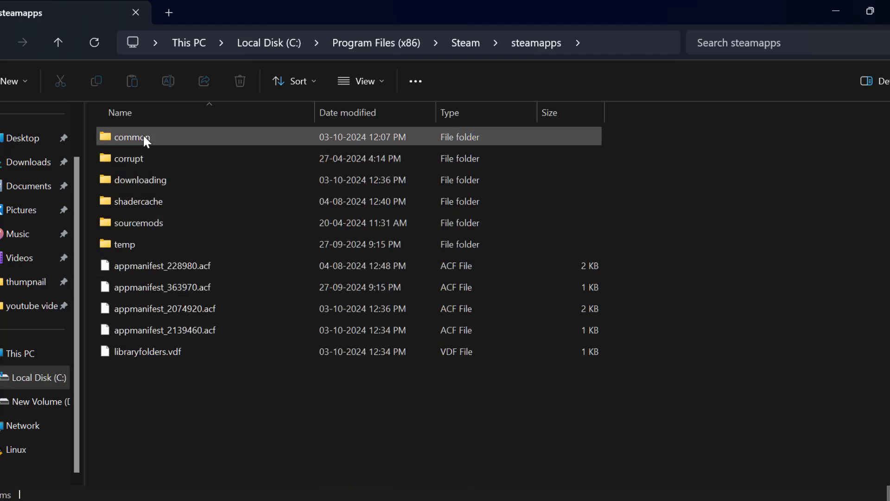
pyautogui.doubleClick(143, 135)
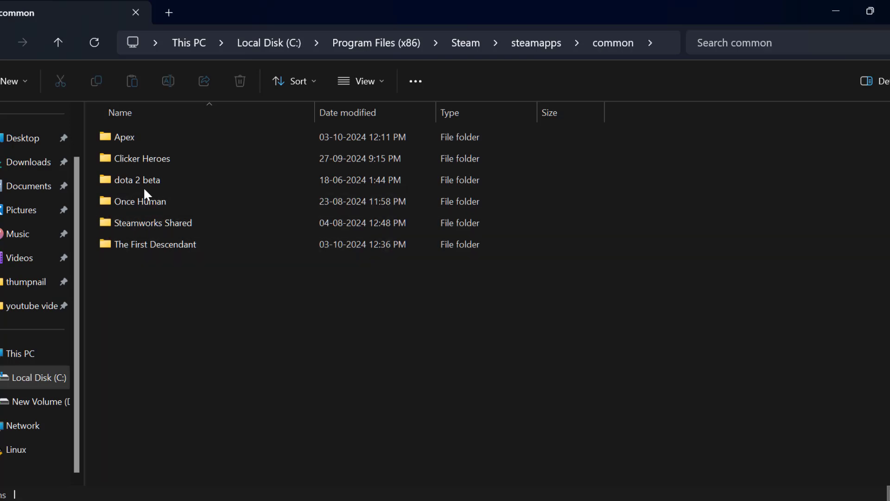
pyautogui.doubleClick(162, 138)
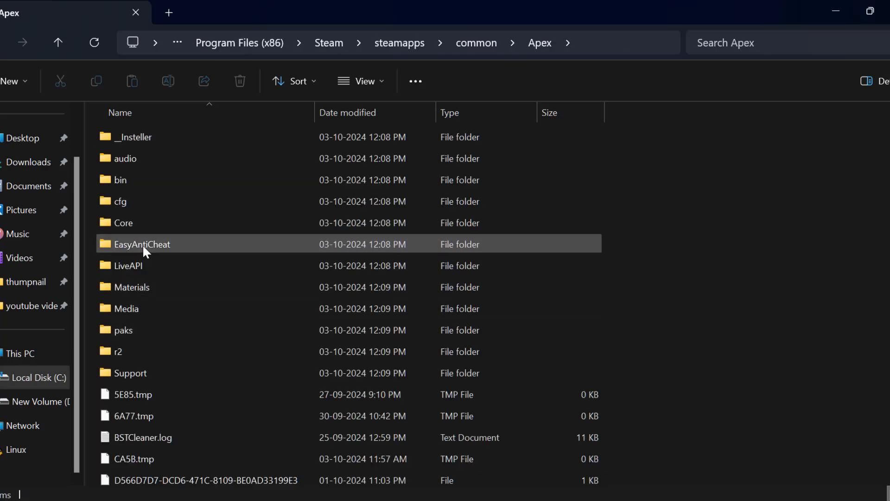
# Step: Delete the EasyAntiCheat folder from the Apex folder
pyautogui.click(144, 246)
pyautogui.rightClick(176, 250)
pyautogui.click(164, 248)
pyautogui.rightClick(163, 248)
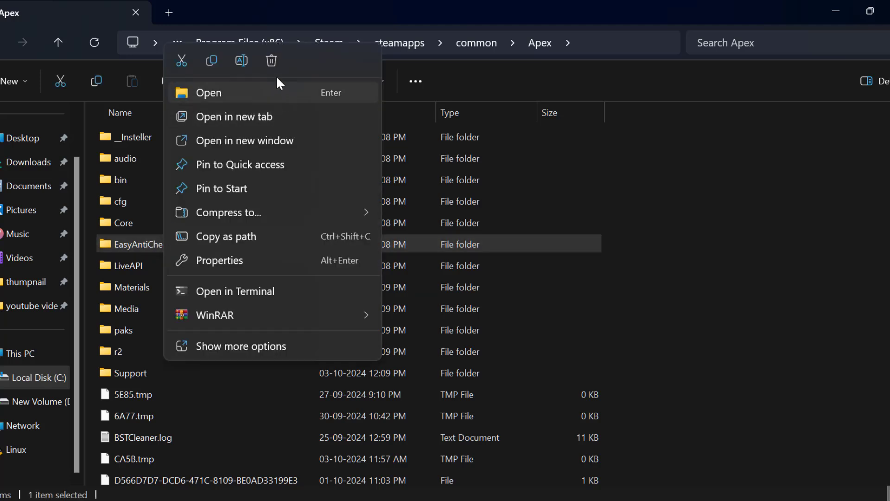
pyautogui.click(272, 61)
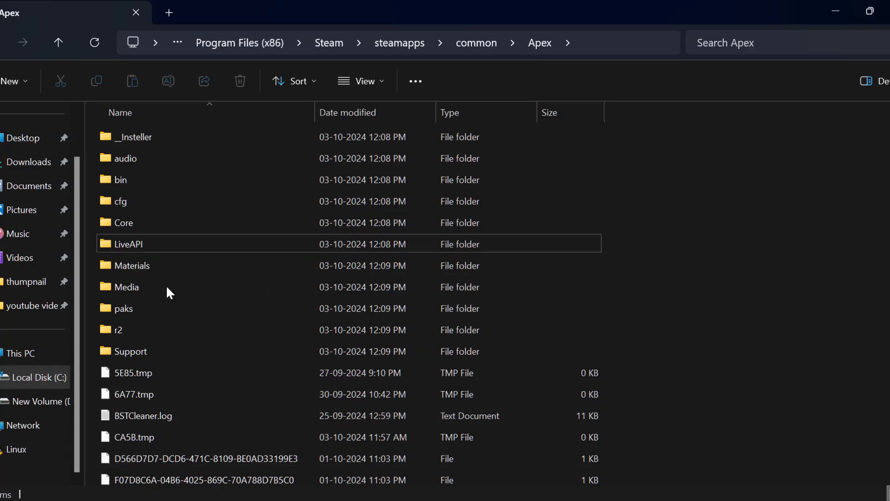
# Step: Close Explorer, start verifying Clicker Heroes' installed files in Steam, and minimize Steam
pyautogui.click(870, 5)
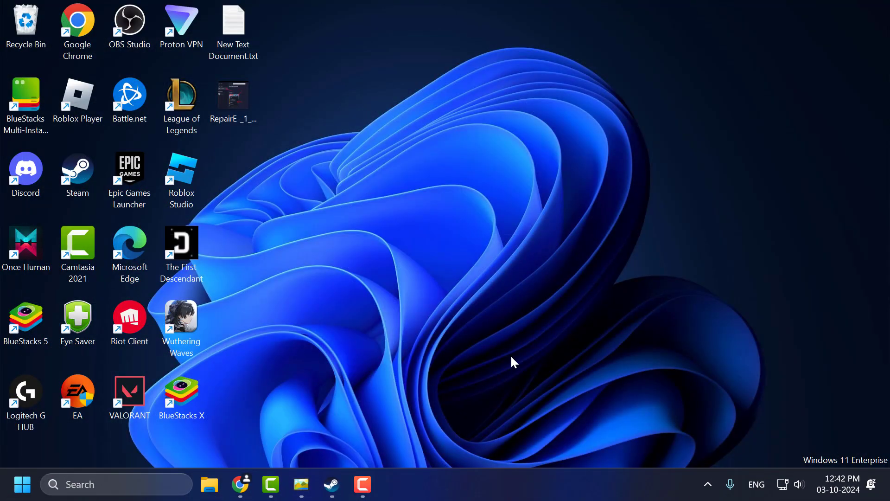
pyautogui.click(332, 485)
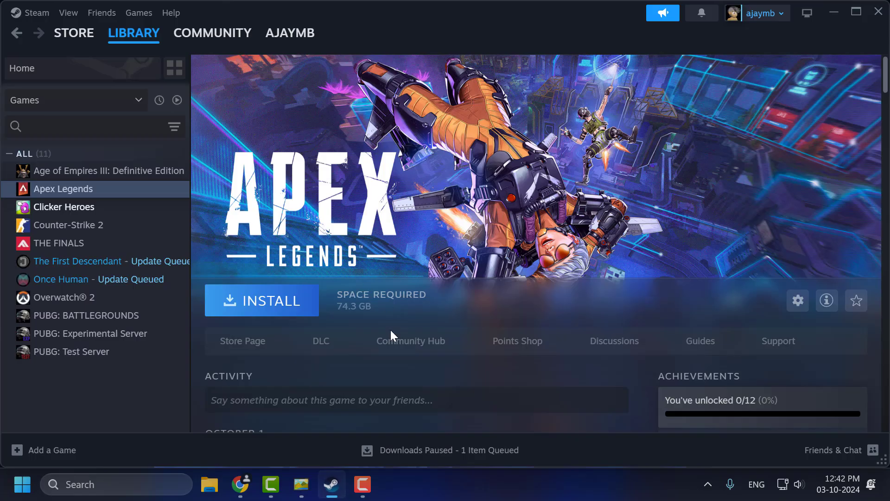
pyautogui.rightClick(59, 211)
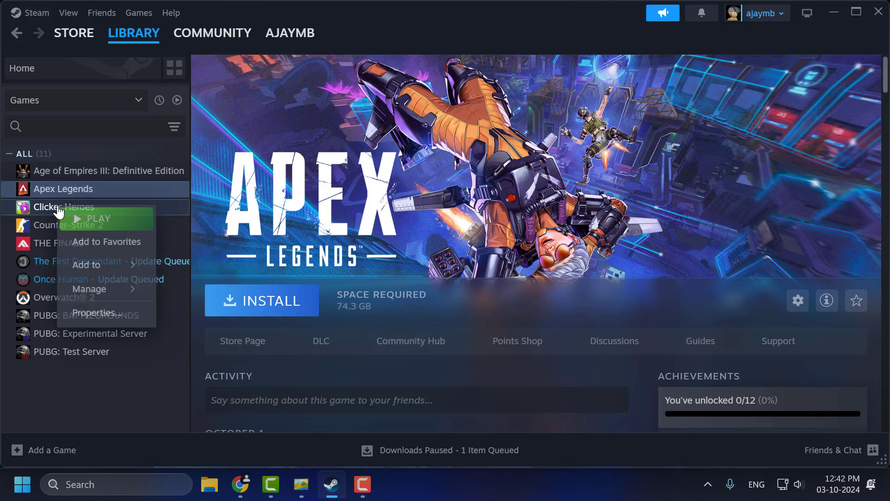
pyautogui.click(109, 319)
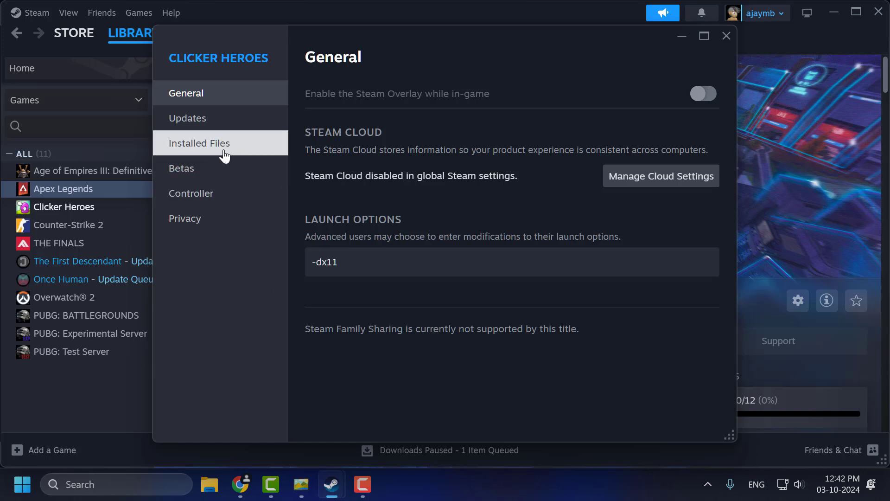
pyautogui.click(214, 154)
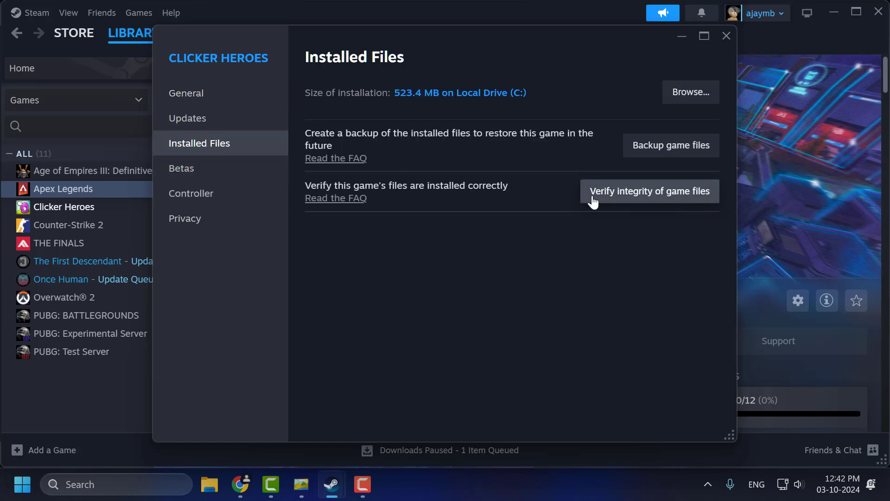
pyautogui.click(673, 197)
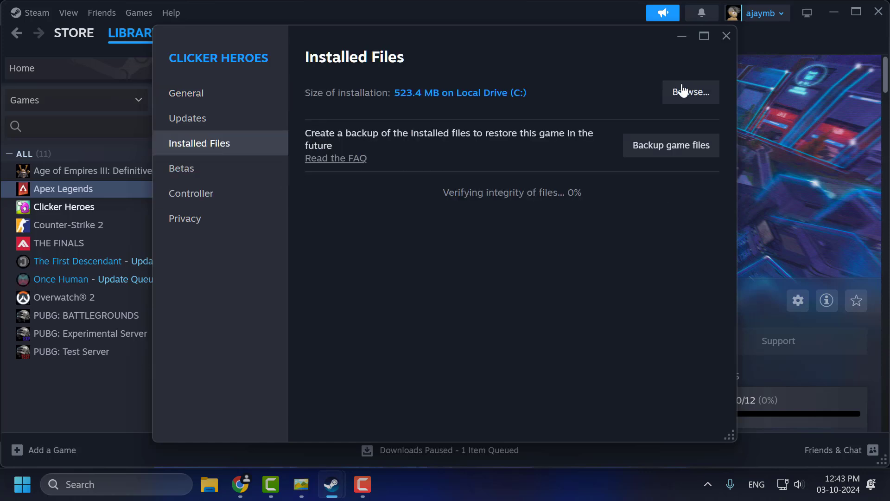
pyautogui.click(834, 13)
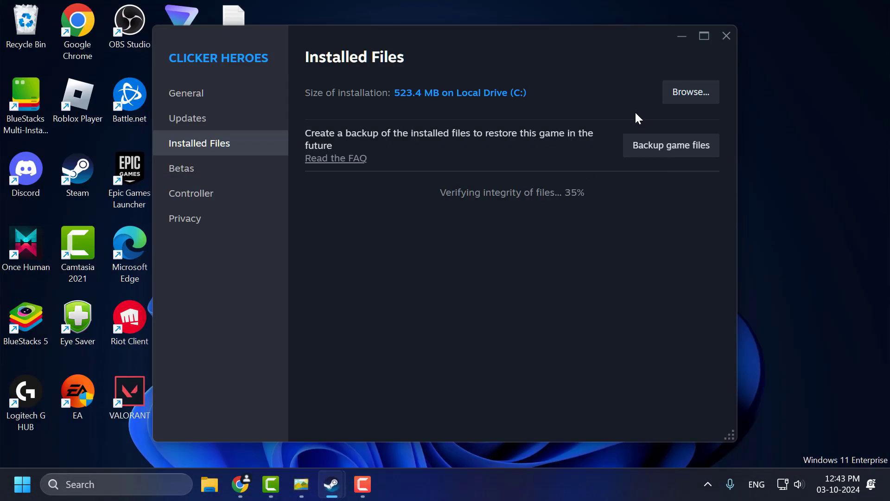
# Step: Minimize the Properties dialog, view RepairE-_1_.png from the desktop, then minimize the viewer
pyautogui.click(681, 36)
pyautogui.doubleClick(241, 113)
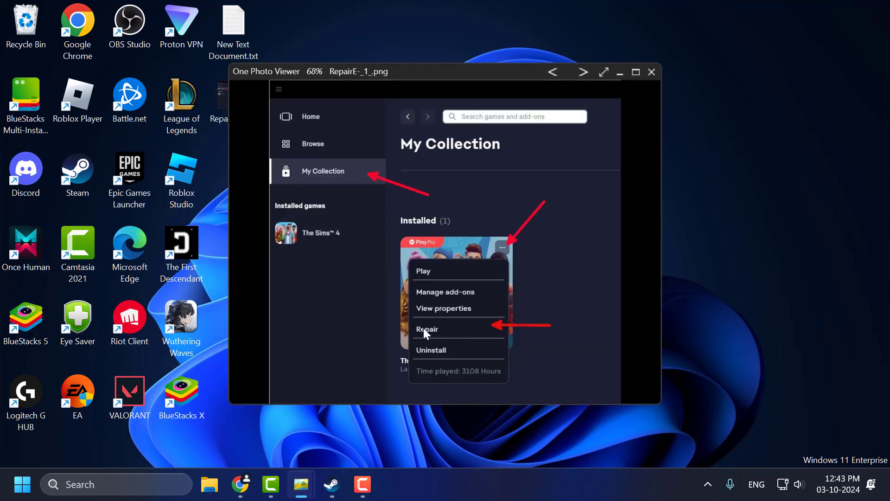
pyautogui.click(620, 73)
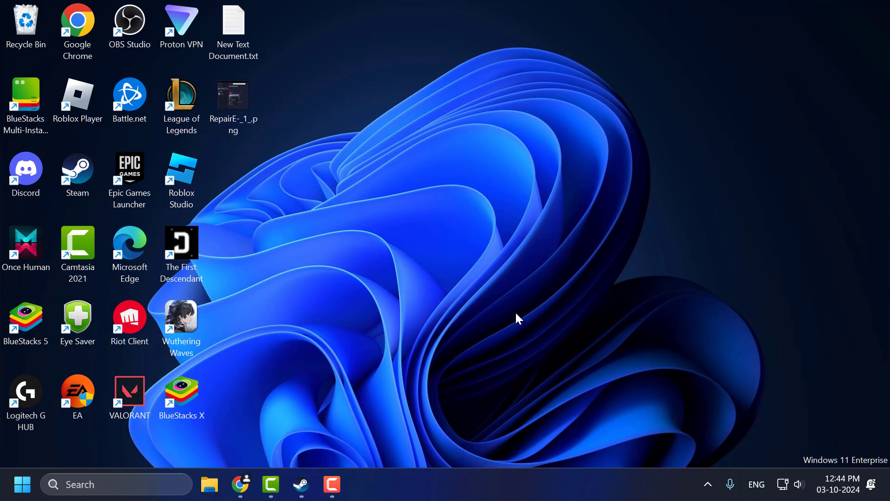
# Step: Open File Explorer at the C:\Users folder
pyautogui.click(210, 484)
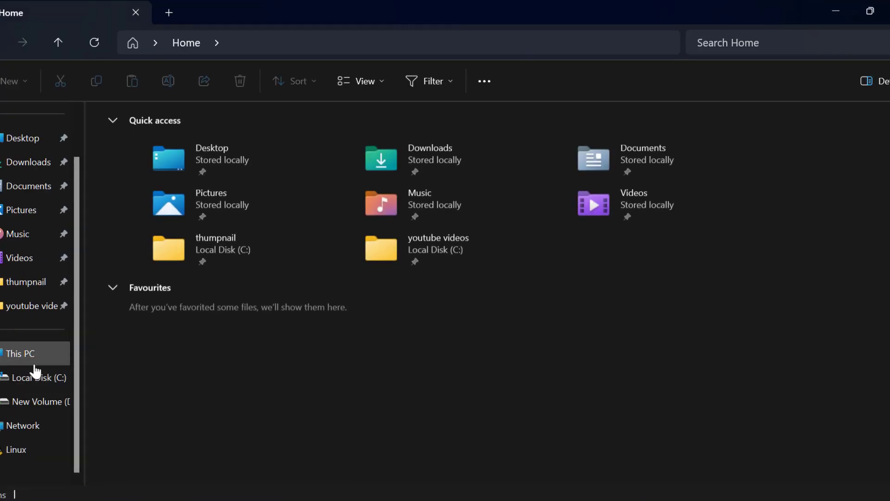
pyautogui.click(27, 404)
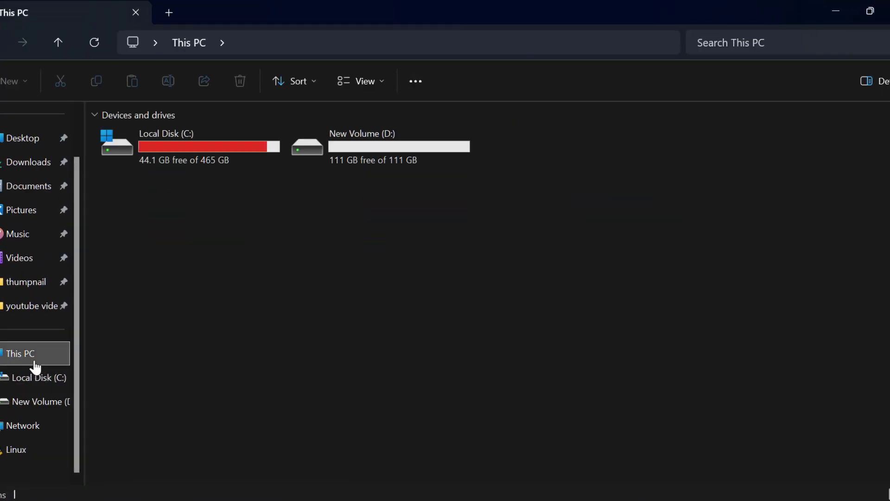
pyautogui.doubleClick(193, 157)
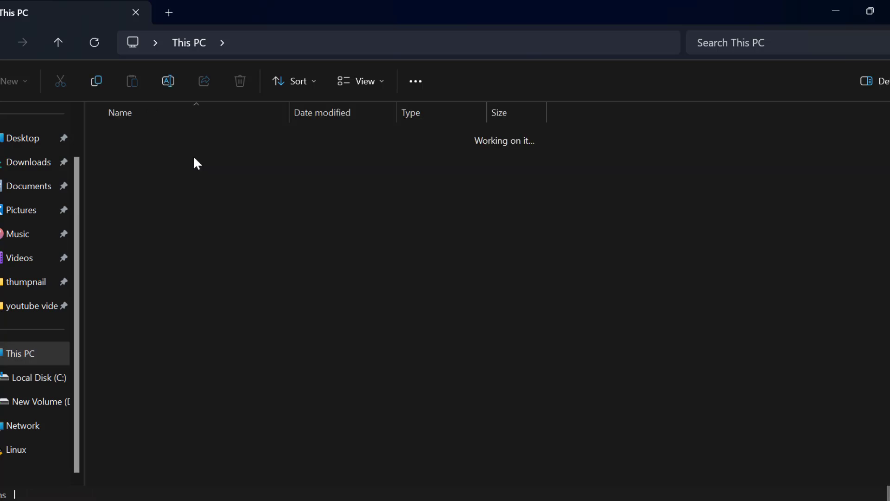
pyautogui.click(157, 306)
pyautogui.scroll(-2, 146, 423)
pyautogui.click(131, 369)
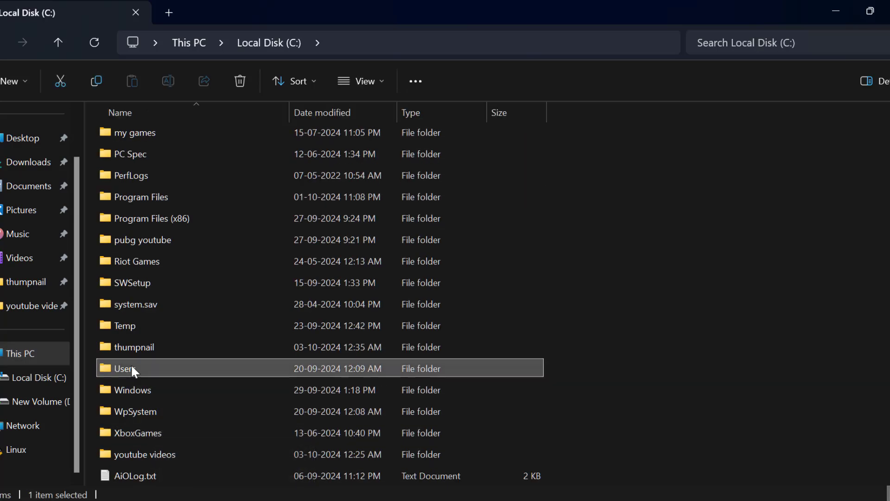
pyautogui.doubleClick(138, 369)
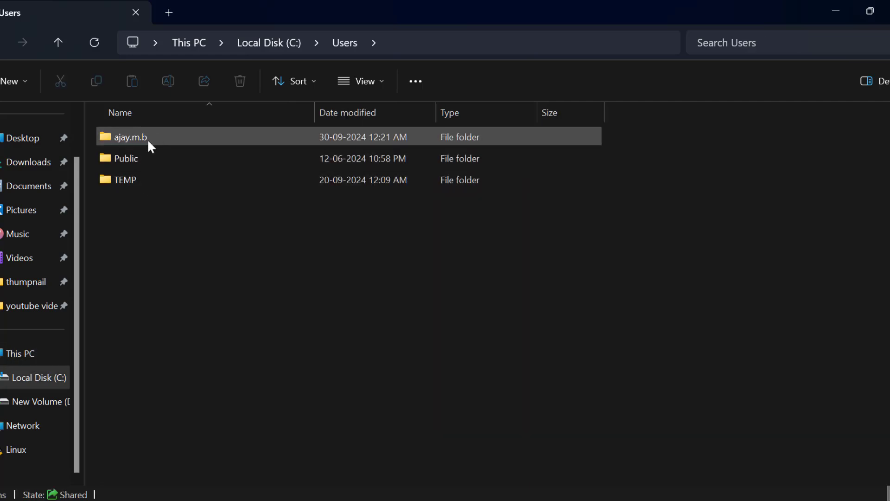
# Step: Open the profile's Saved Games folder and delete the Respawn folder
pyautogui.click(137, 139)
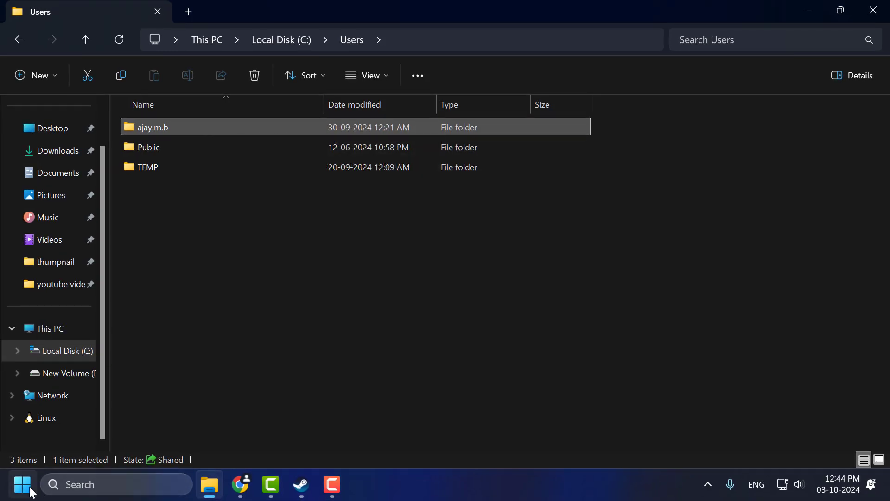
pyautogui.click(22, 484)
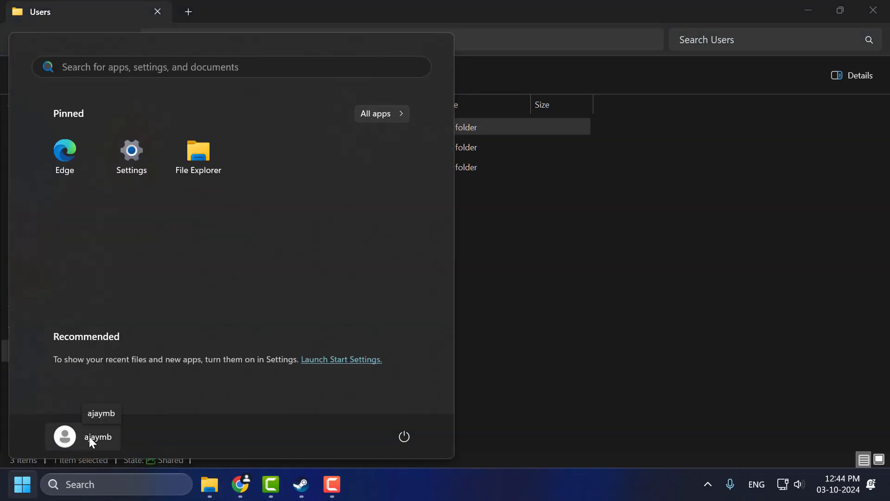
pyautogui.click(563, 281)
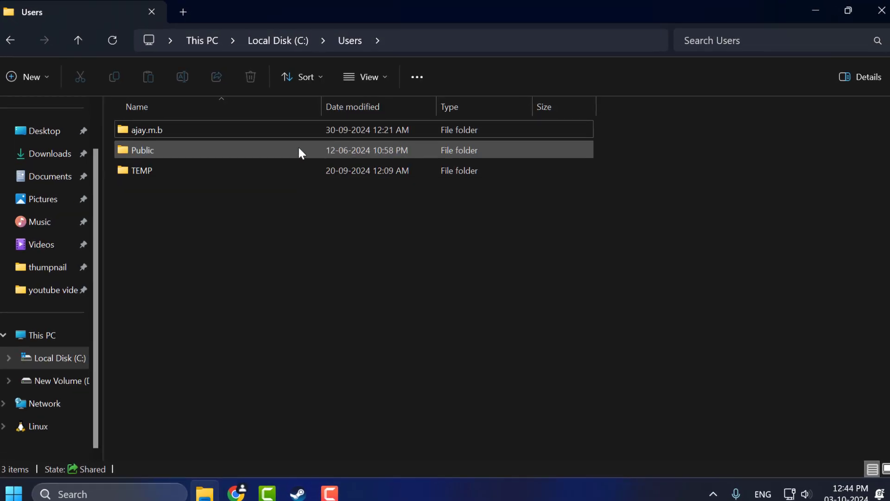
pyautogui.doubleClick(248, 128)
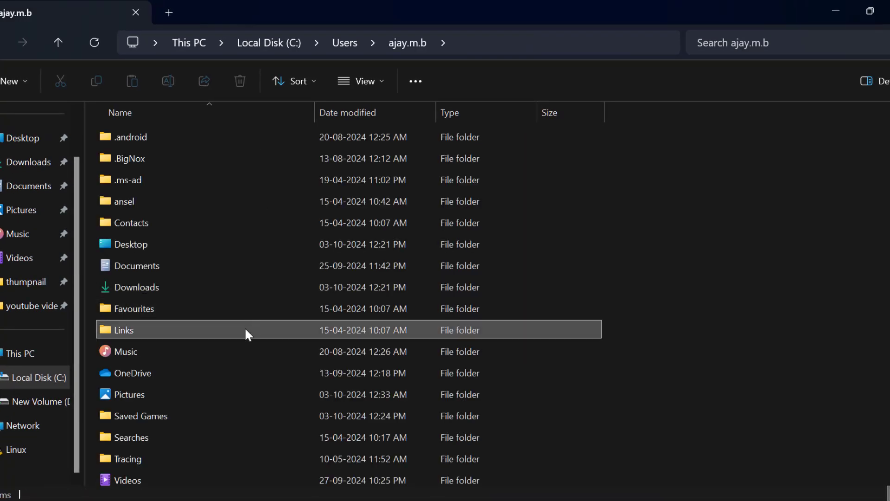
pyautogui.click(246, 331)
pyautogui.click(139, 416)
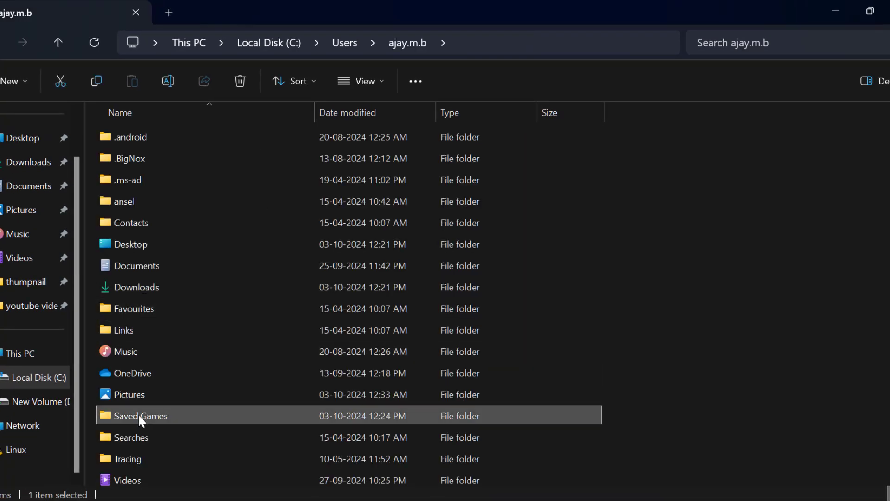
pyautogui.doubleClick(183, 419)
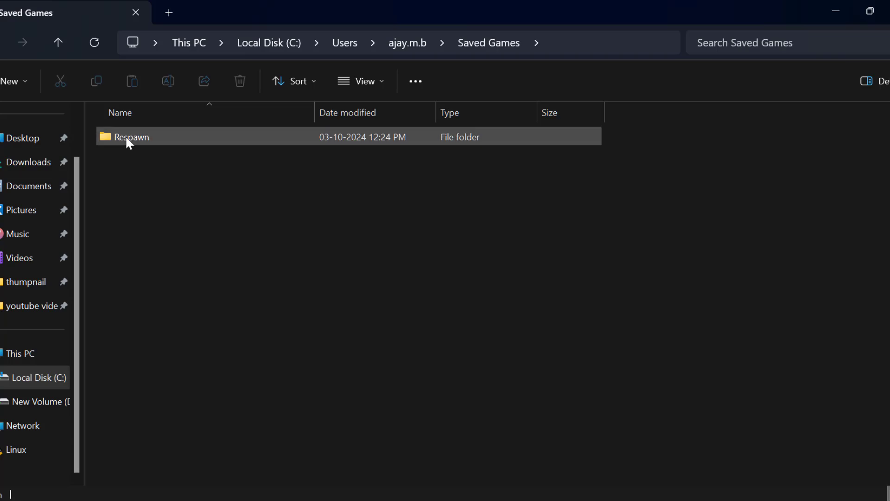
pyautogui.rightClick(125, 135)
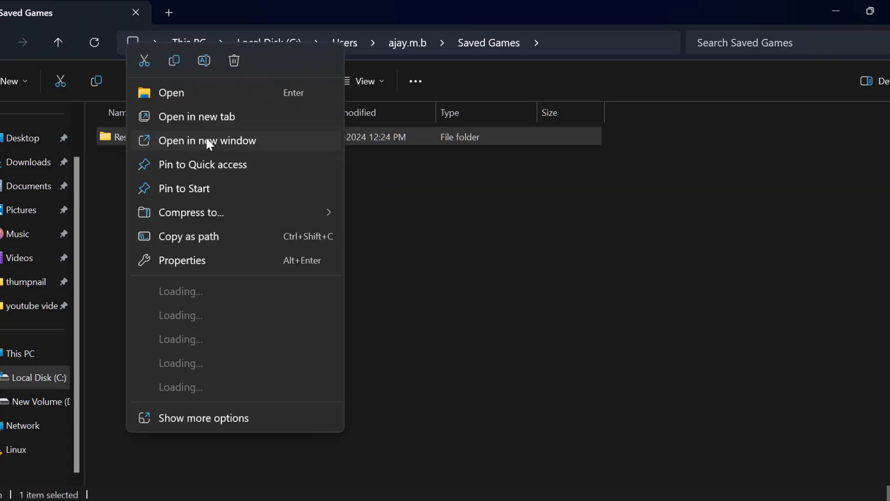
pyautogui.click(231, 60)
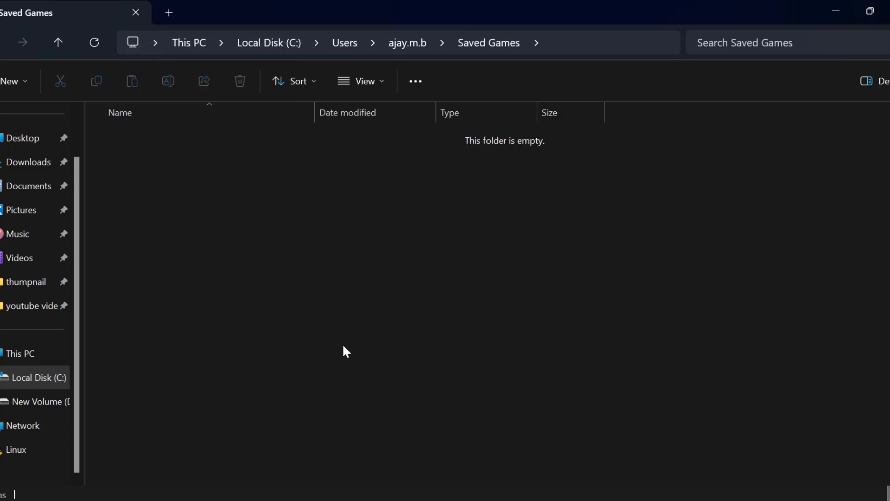
# Step: Rerun Clicker Heroes' Verify integrity of game files, then close its properties and minimize Steam
pyautogui.click(836, 11)
pyautogui.click(301, 485)
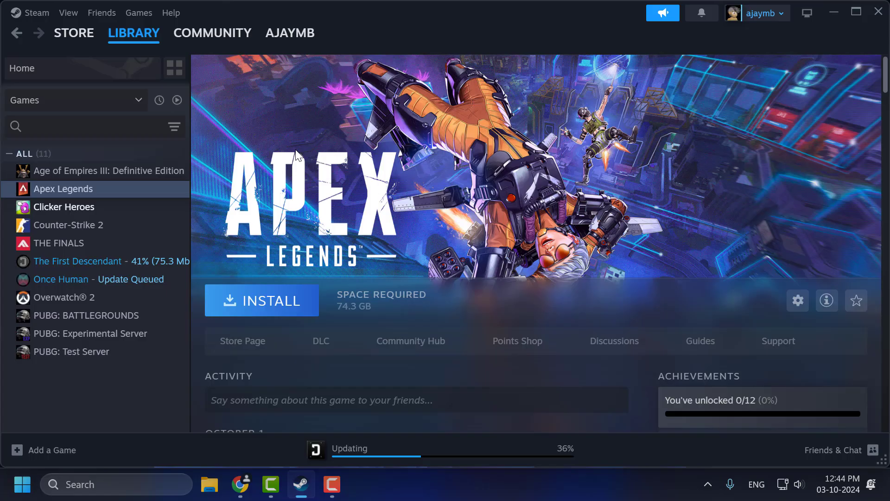
pyautogui.rightClick(67, 209)
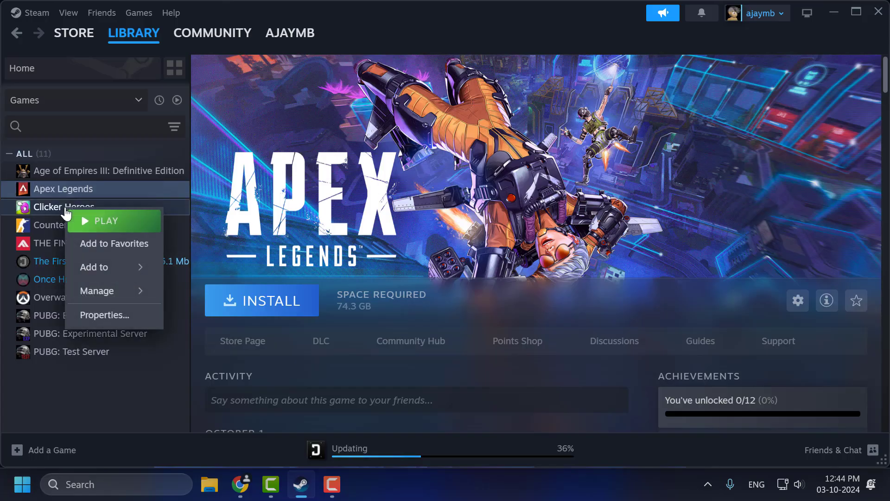
pyautogui.click(114, 317)
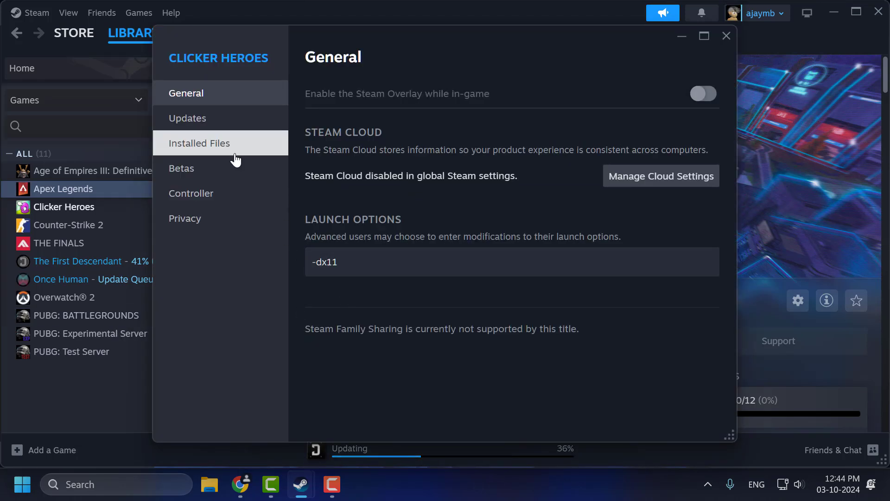
pyautogui.click(231, 155)
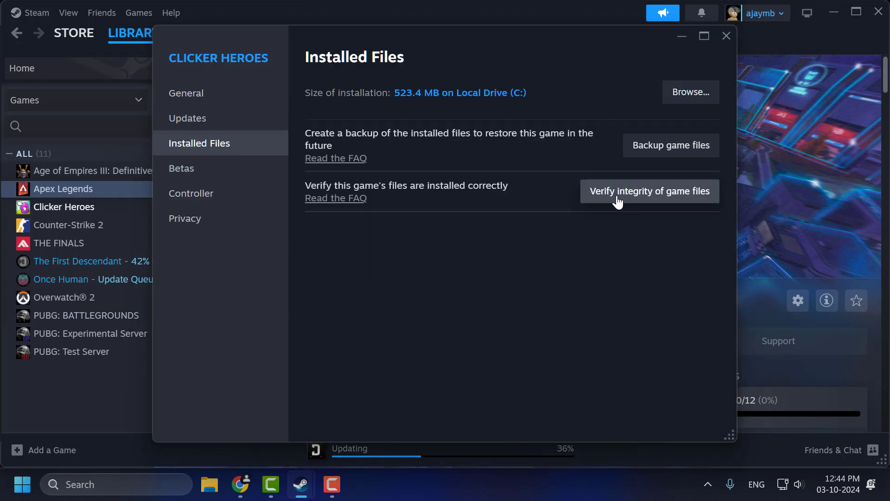
pyautogui.click(636, 192)
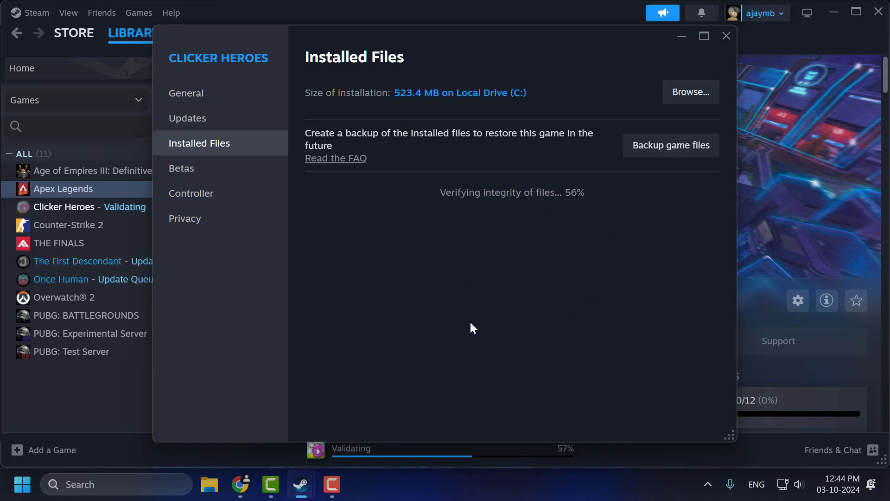
pyautogui.click(727, 23)
pyautogui.click(833, 10)
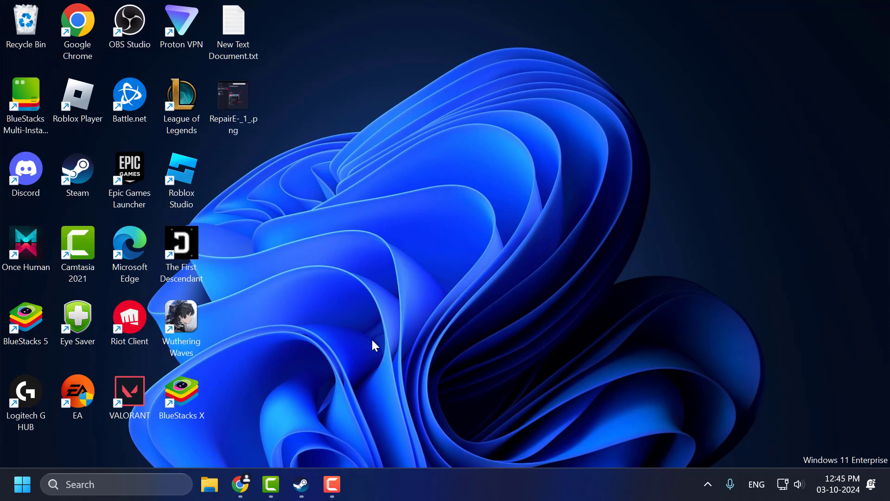
pyautogui.click(446, 365)
pyautogui.click(241, 484)
pyautogui.moveTo(296, 223); pyautogui.dragTo(578, 224)
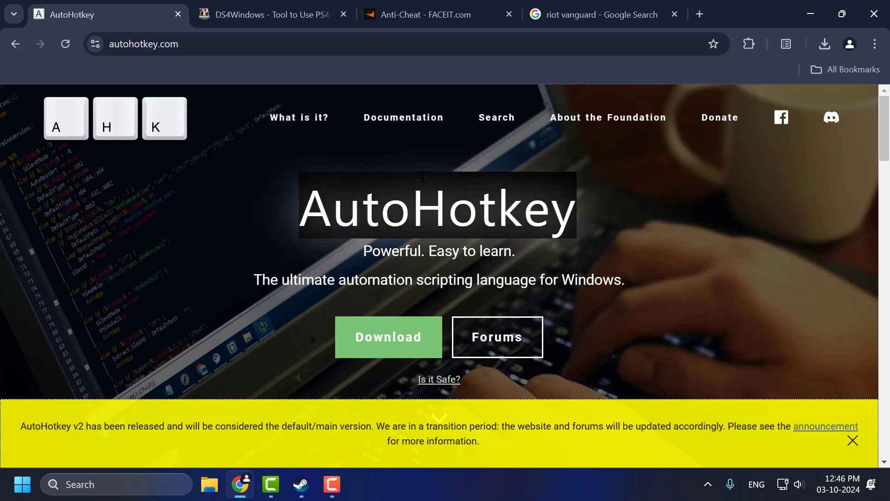
pyautogui.click(250, 9)
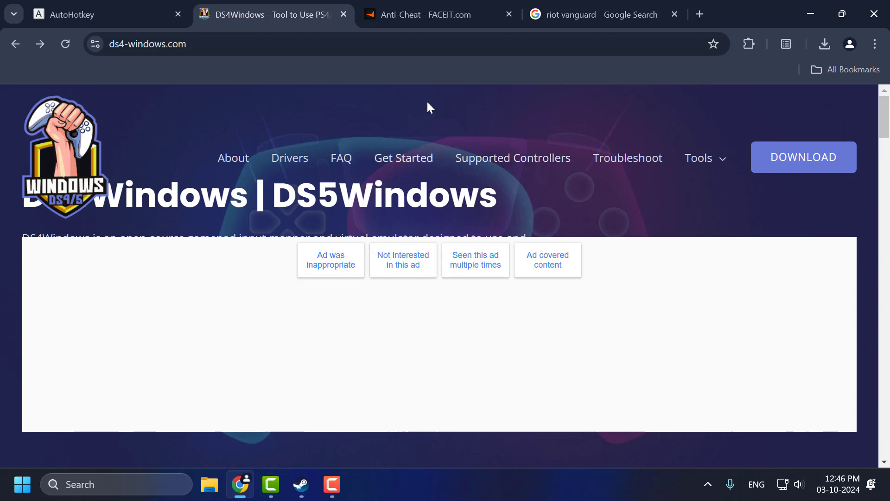
pyautogui.click(419, 9)
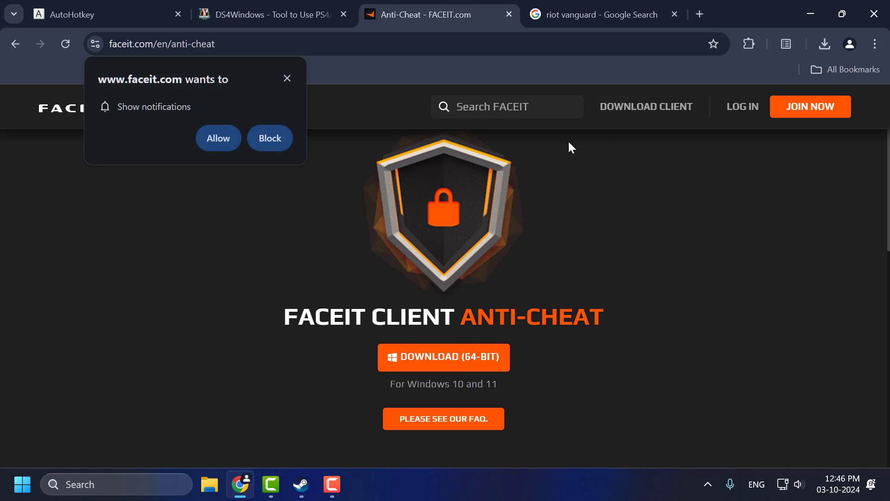
pyautogui.click(572, 18)
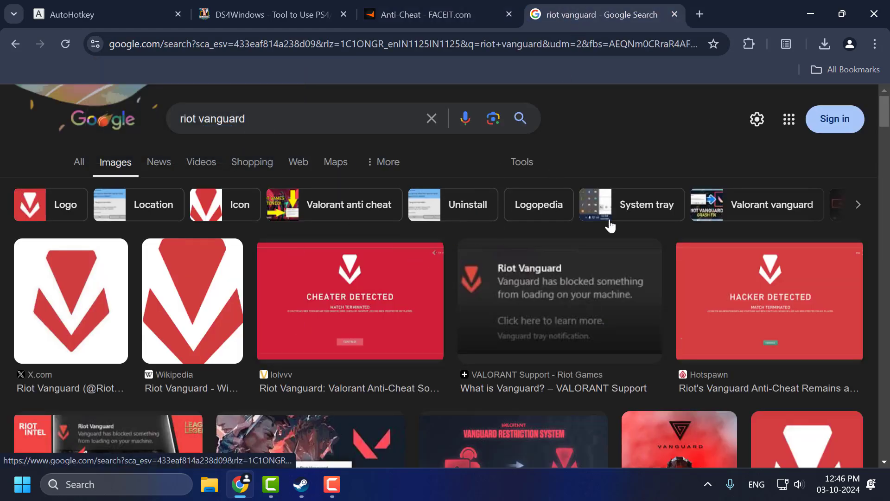
pyautogui.click(811, 12)
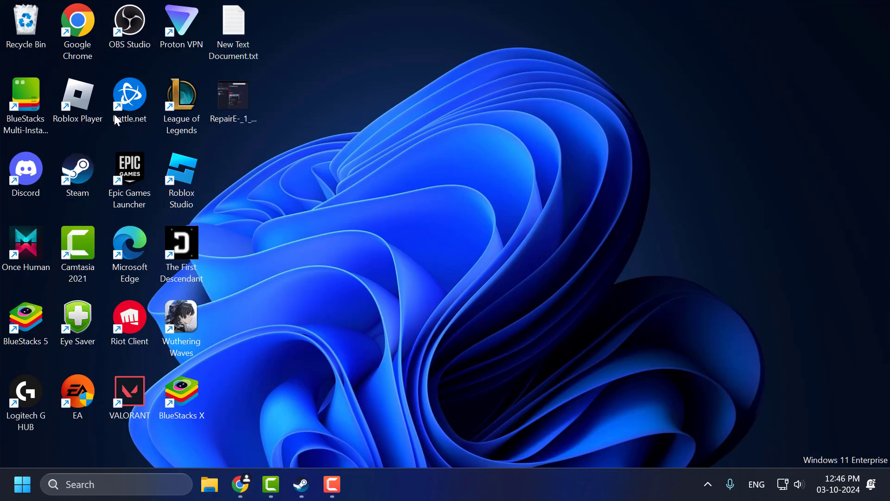